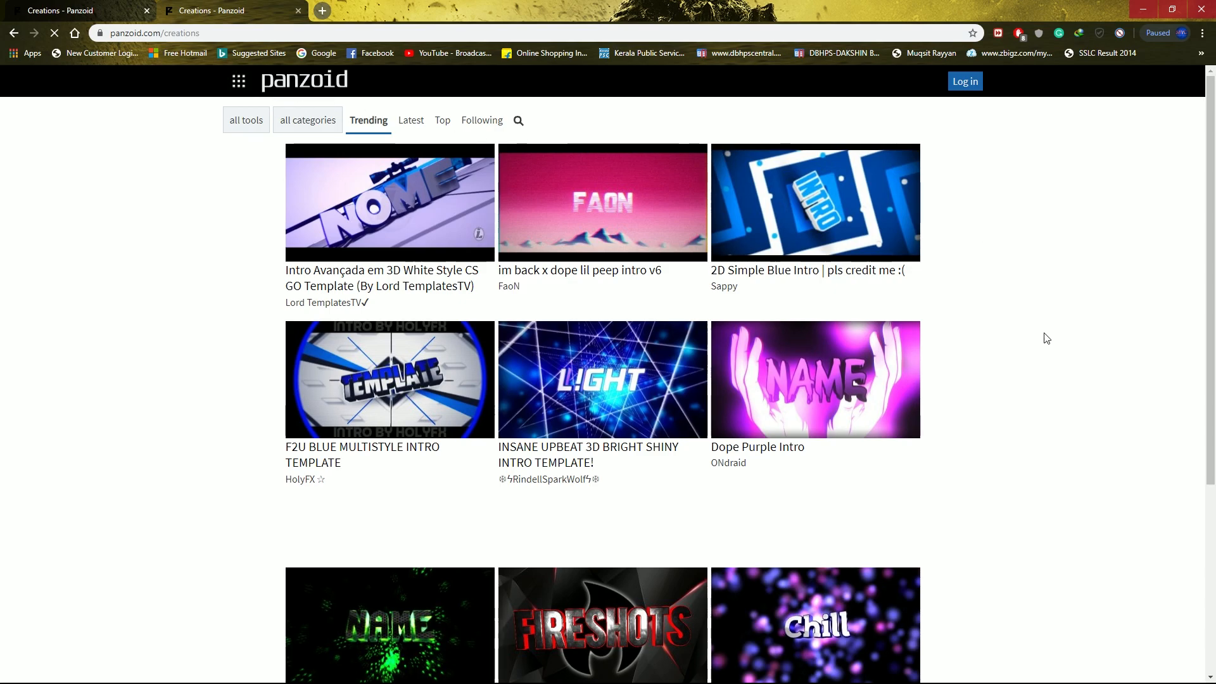
Browse the trending intro templates on the creations page for a sniper-style intro.
{"action": "scroll", "coordinate": [1012, 421], "scroll_direction": "down", "scroll_amount": 8}
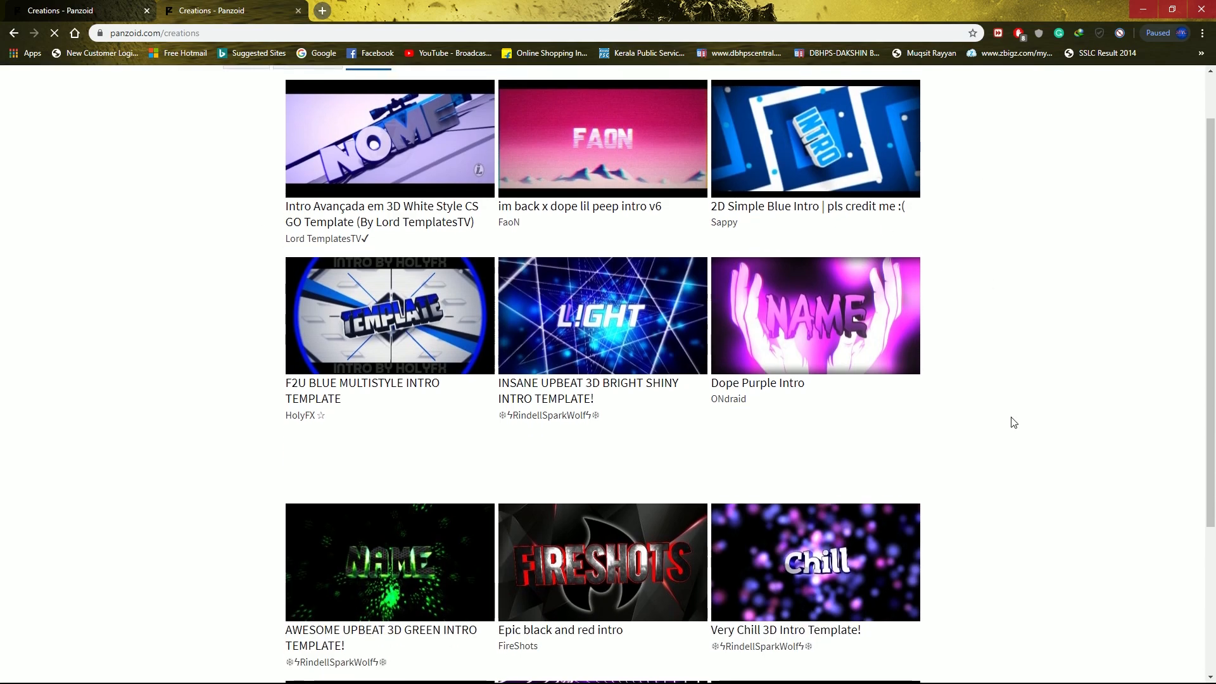
{"action": "scroll", "coordinate": [1013, 422], "scroll_direction": "down", "scroll_amount": 8}
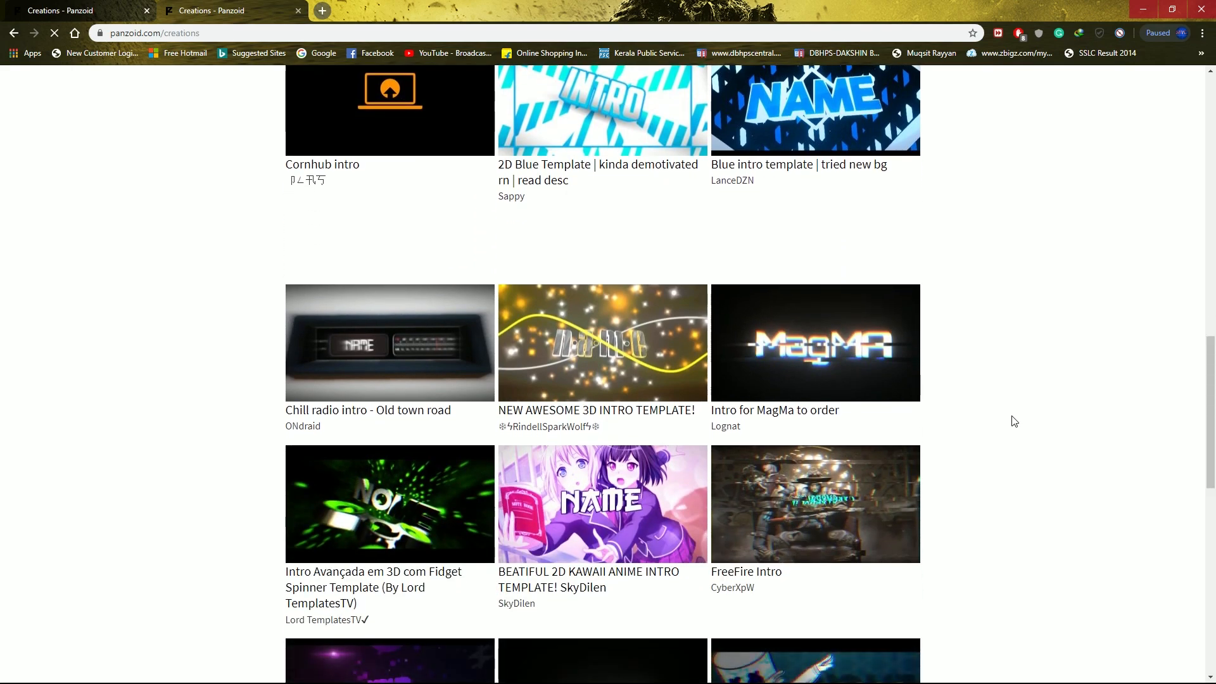
{"action": "scroll", "coordinate": [1014, 421], "scroll_direction": "down", "scroll_amount": 6}
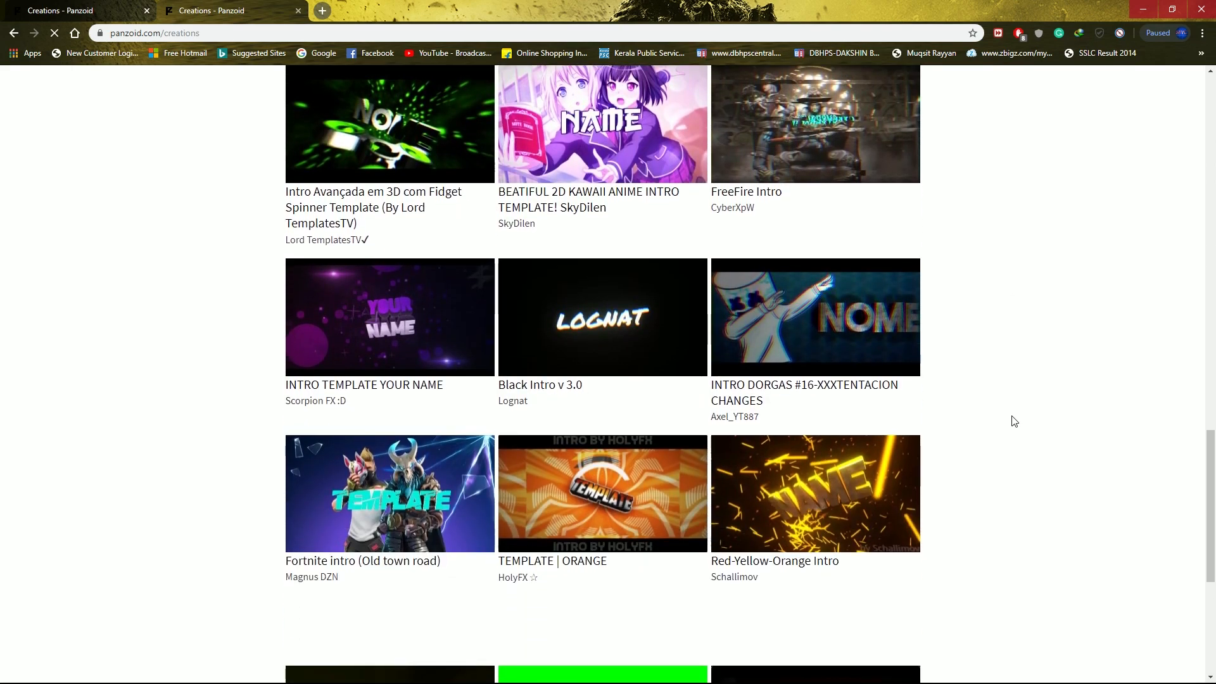
{"action": "scroll", "coordinate": [1014, 421], "scroll_direction": "down", "scroll_amount": 3}
{"action": "scroll", "coordinate": [1012, 421], "scroll_direction": "down", "scroll_amount": 3}
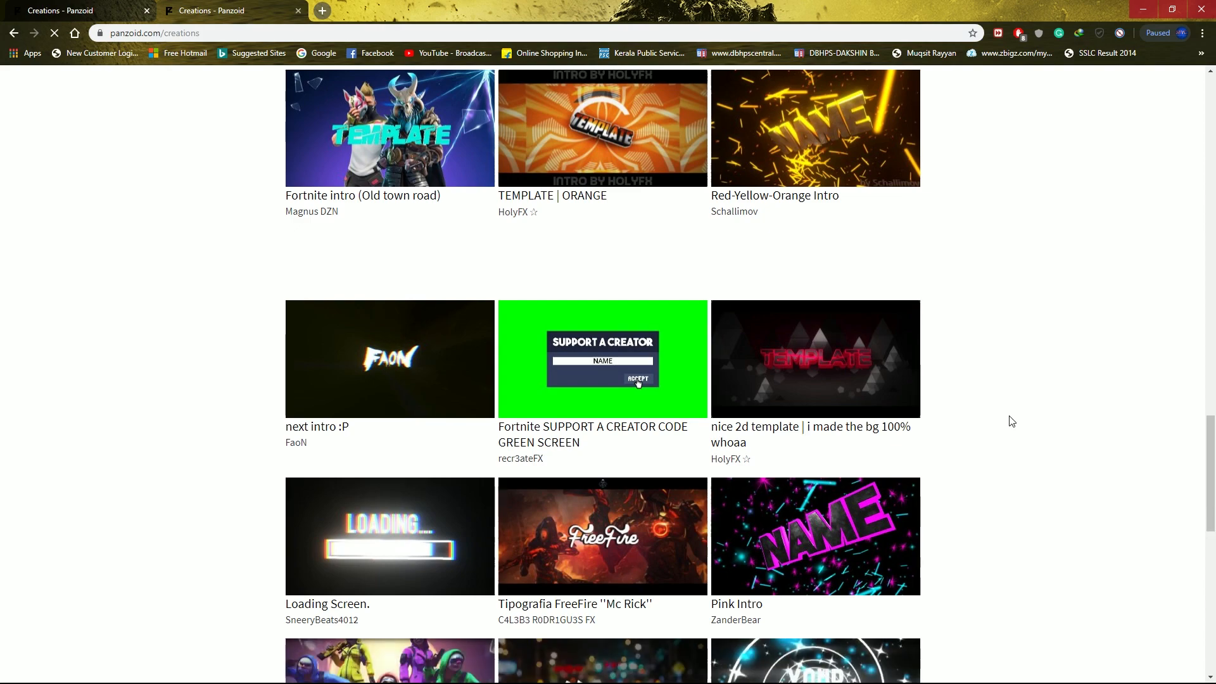
{"action": "scroll", "coordinate": [1007, 421], "scroll_direction": "down", "scroll_amount": 3}
{"action": "scroll", "coordinate": [1005, 421], "scroll_direction": "down", "scroll_amount": 9}
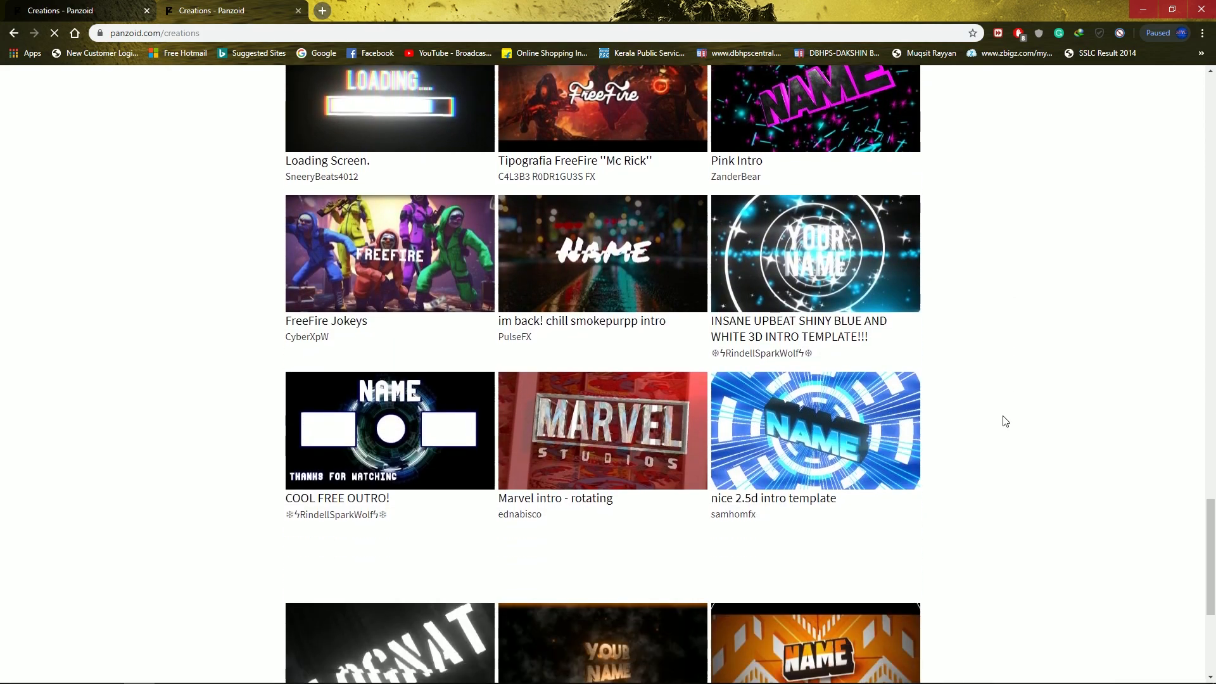
{"action": "scroll", "coordinate": [1006, 421], "scroll_direction": "up", "scroll_amount": 1}
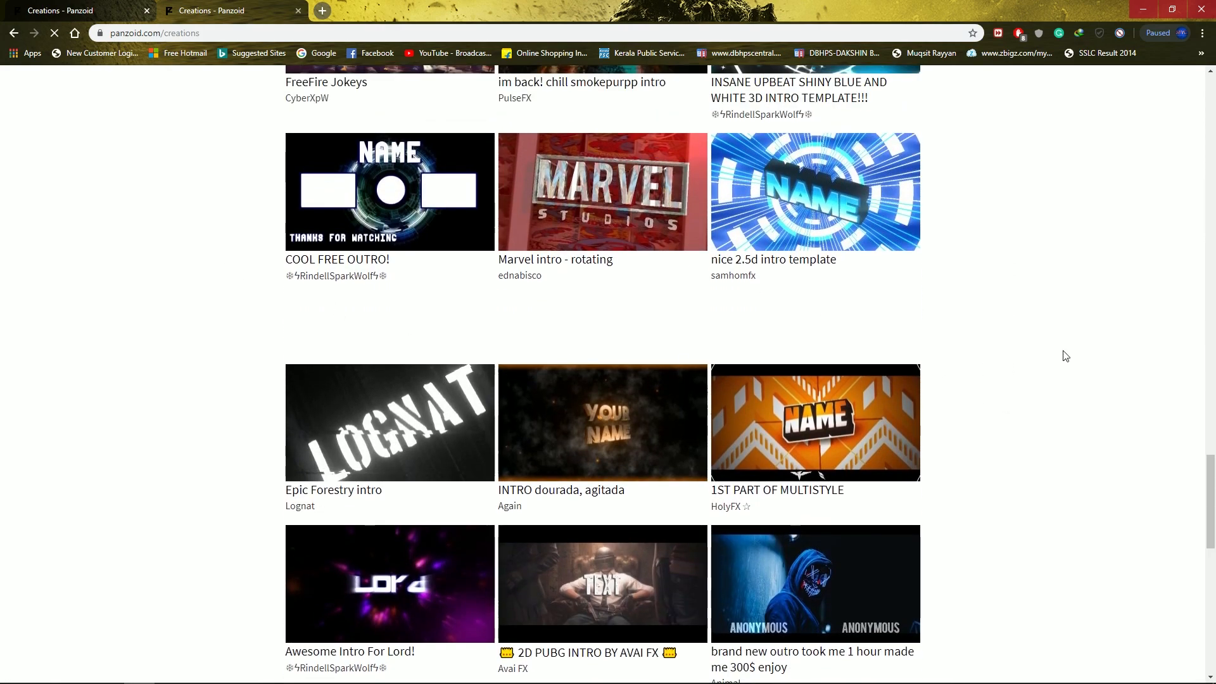
{"action": "scroll", "coordinate": [1067, 355], "scroll_direction": "up", "scroll_amount": 13}
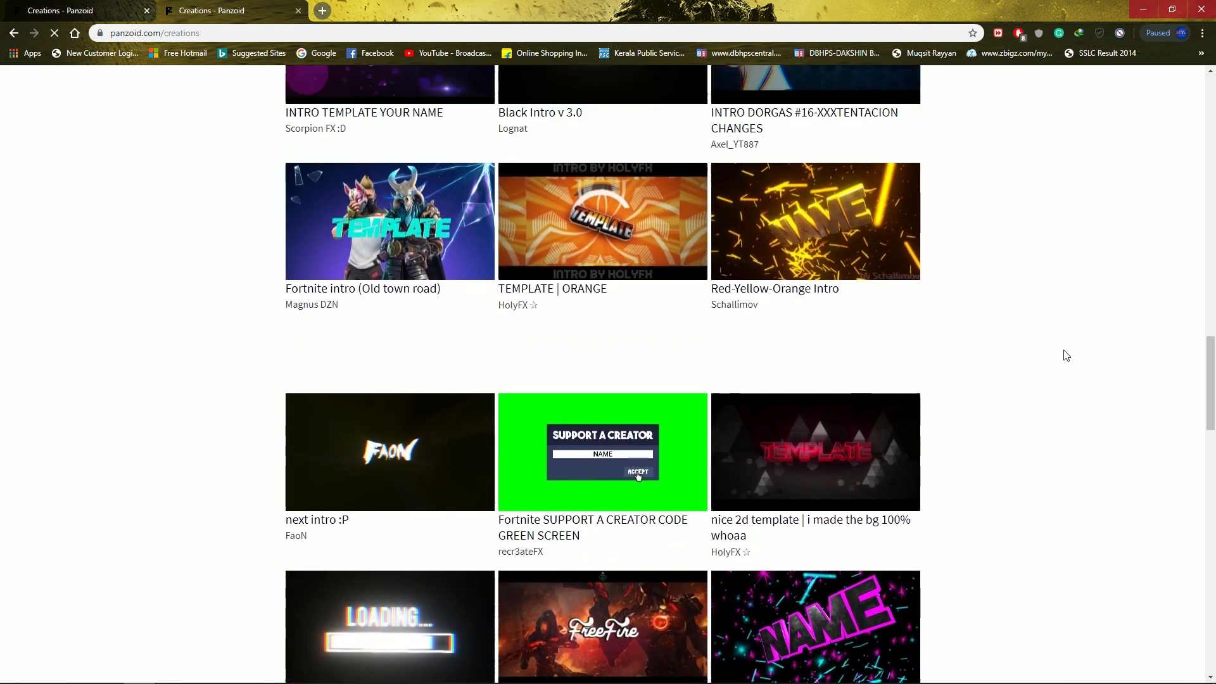
{"action": "scroll", "coordinate": [1067, 355], "scroll_direction": "up", "scroll_amount": 3}
{"action": "scroll", "coordinate": [1127, 495], "scroll_direction": "down", "scroll_amount": 20}
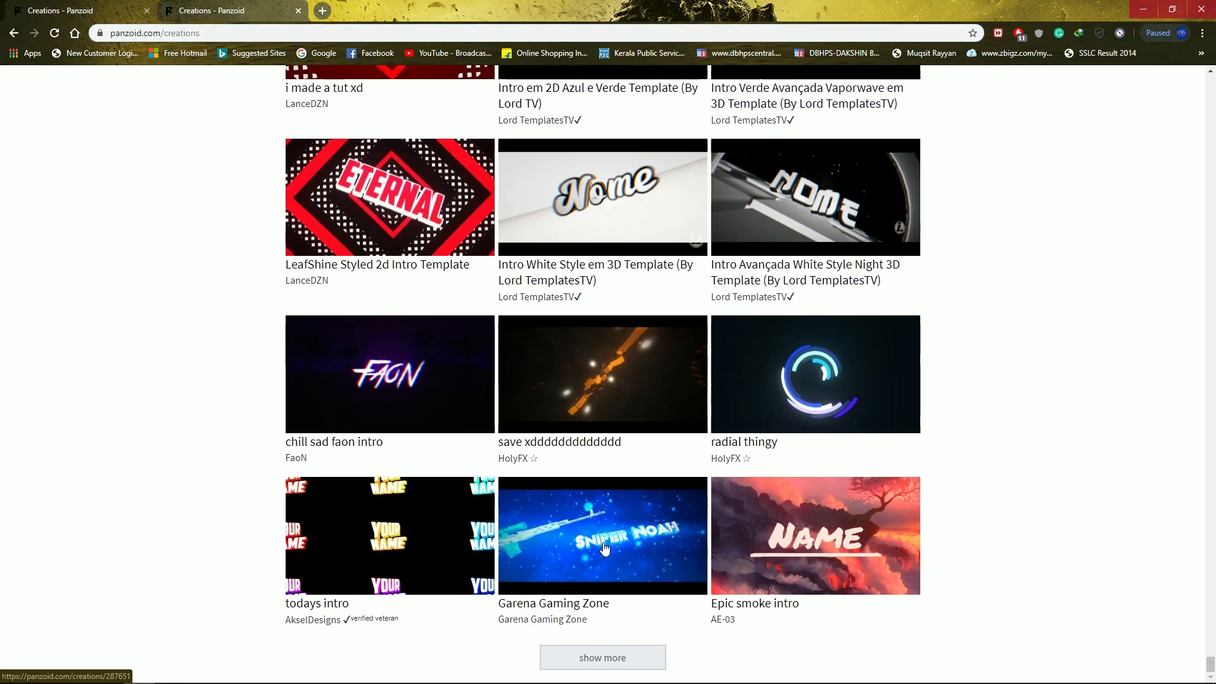
{"action": "middle_click", "coordinate": [441, 252]}
{"action": "left_click", "coordinate": [216, 10]}
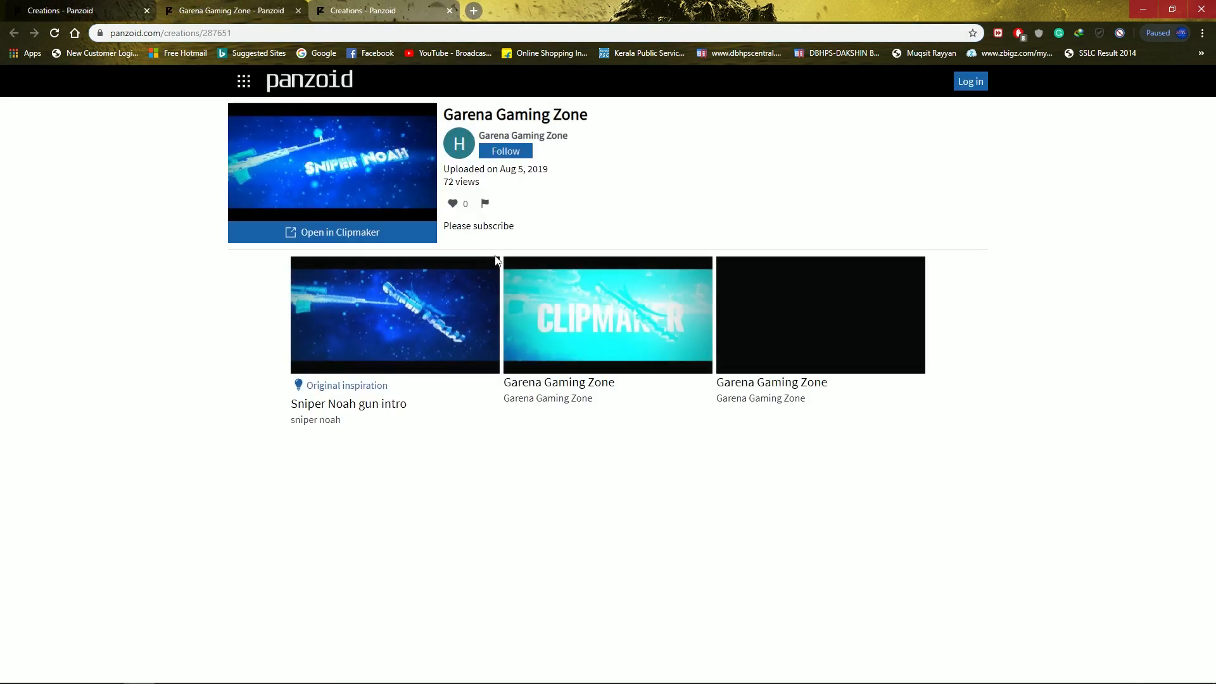
{"action": "left_click", "coordinate": [93, 5]}
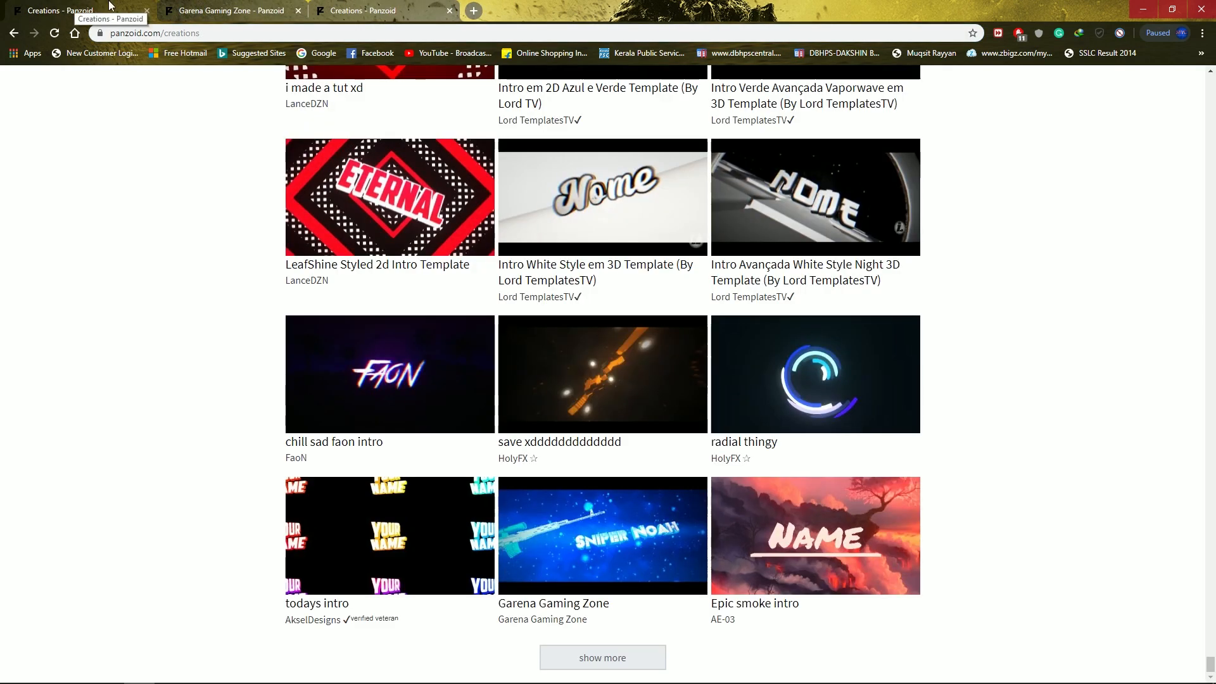
{"action": "left_click", "coordinate": [298, 11]}
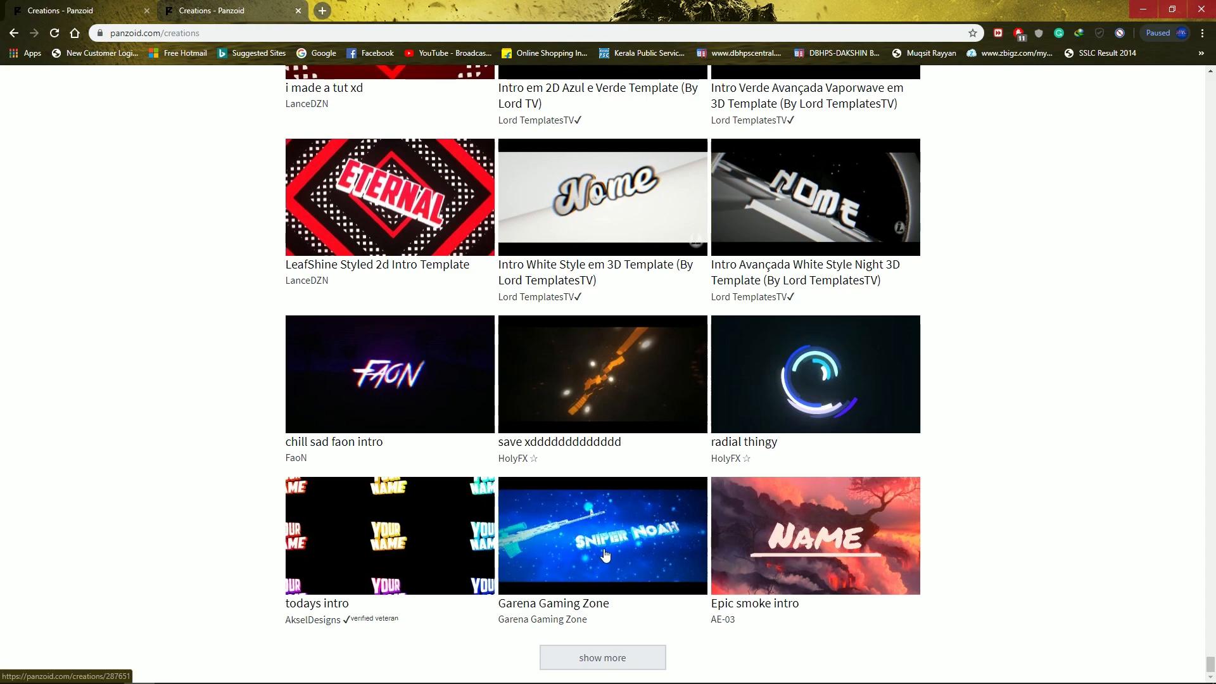
Open the Garena Gaming Zone template in Clipmaker and preview its opening animation through the camera view.
{"action": "left_click", "coordinate": [605, 555]}
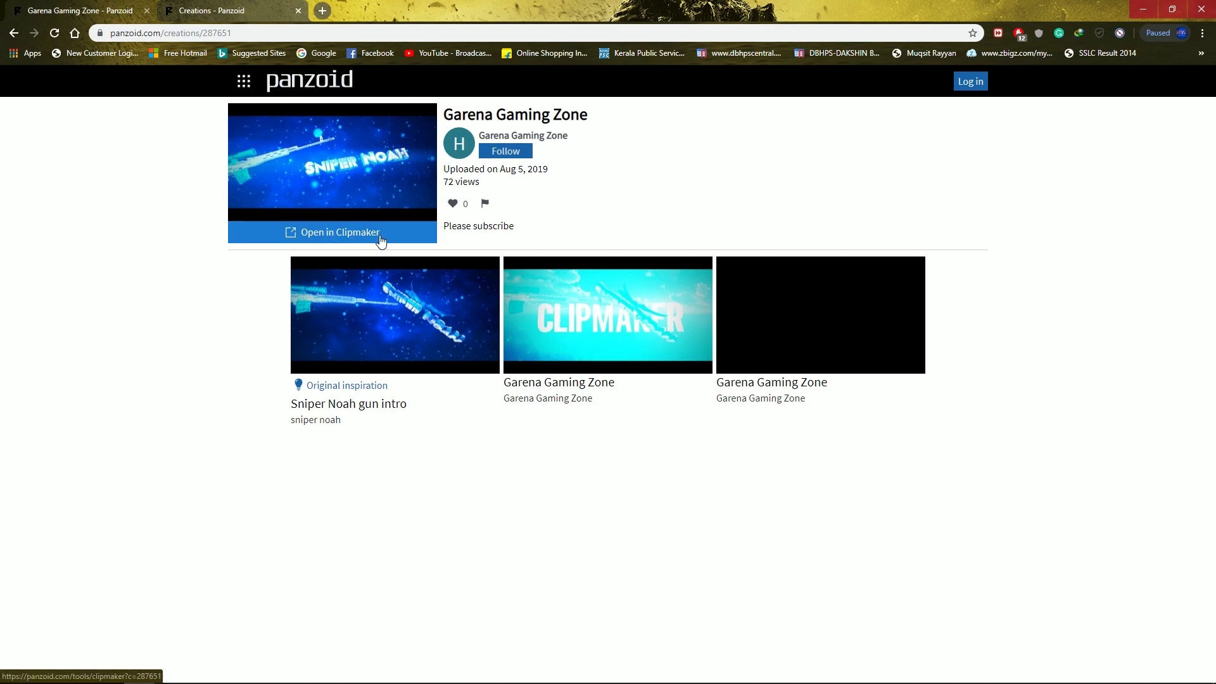
{"action": "left_click", "coordinate": [380, 239]}
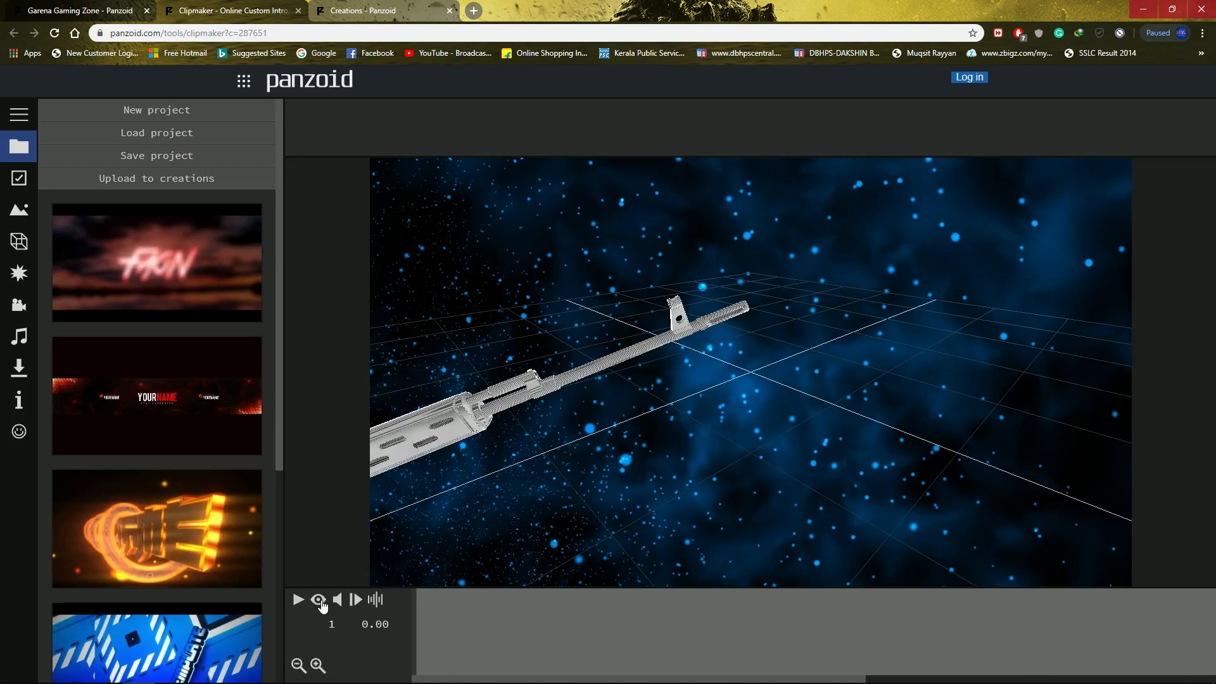
{"action": "left_click", "coordinate": [318, 599]}
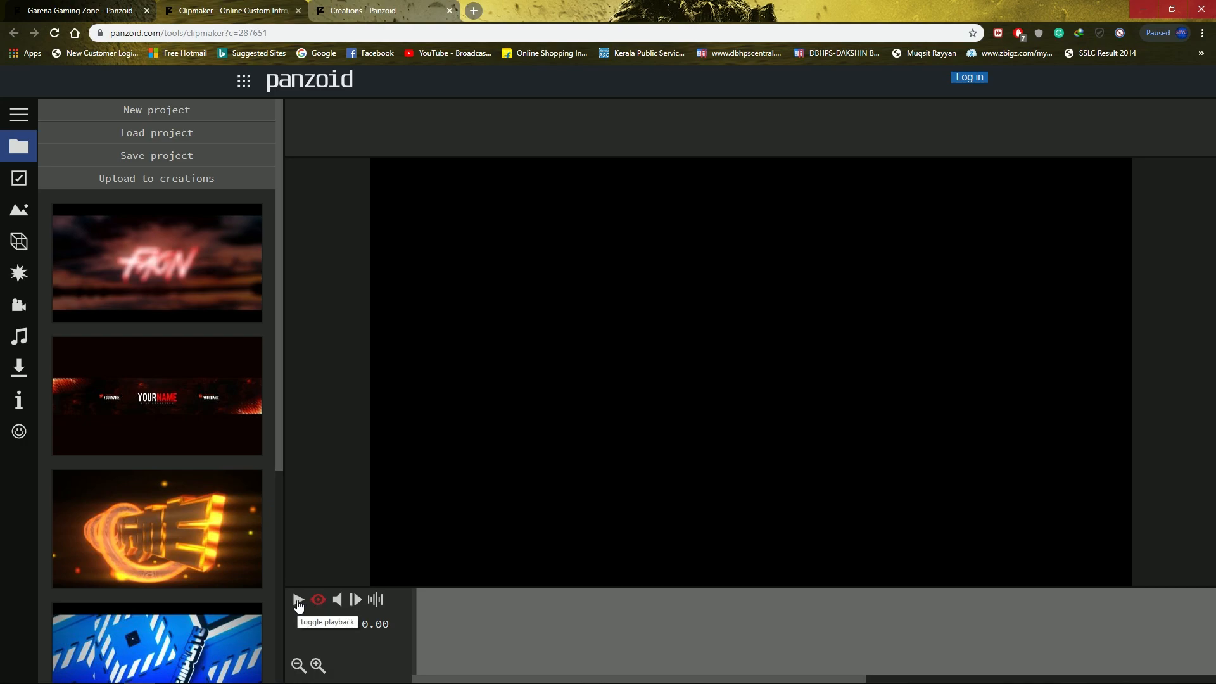
{"action": "left_click", "coordinate": [299, 600]}
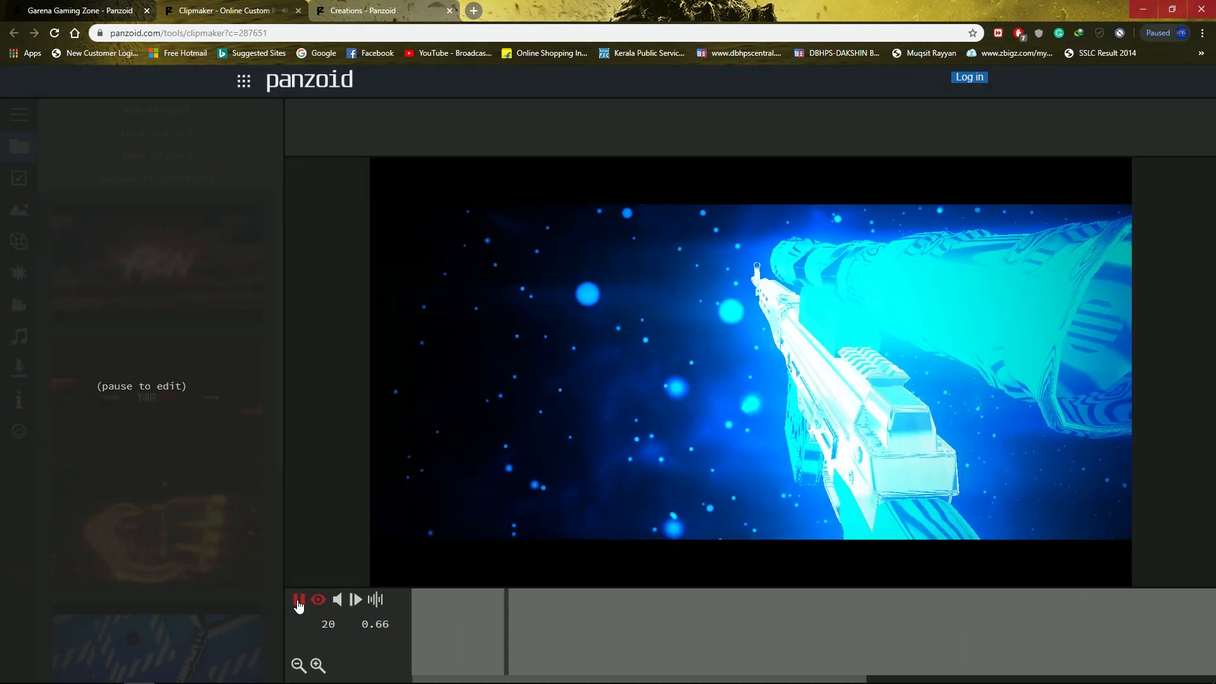
{"action": "left_click", "coordinate": [299, 604]}
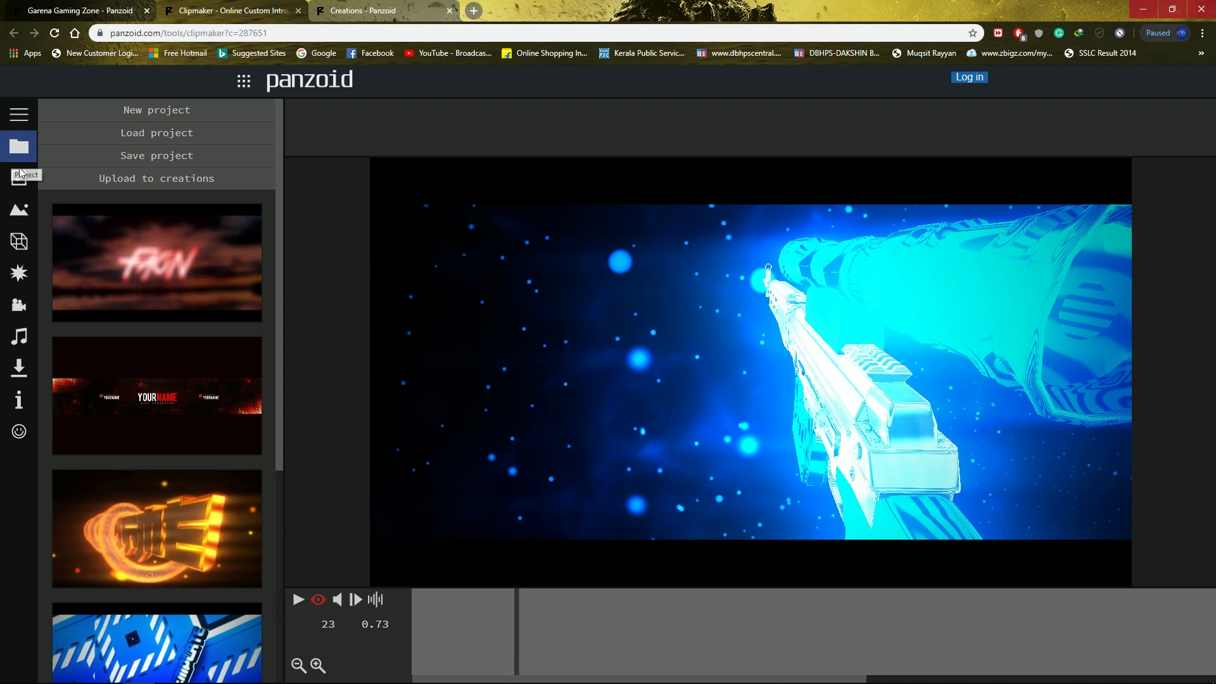
Change the wording of the first 3D text object in the TEXT group to MYC.
{"action": "left_click", "coordinate": [20, 243]}
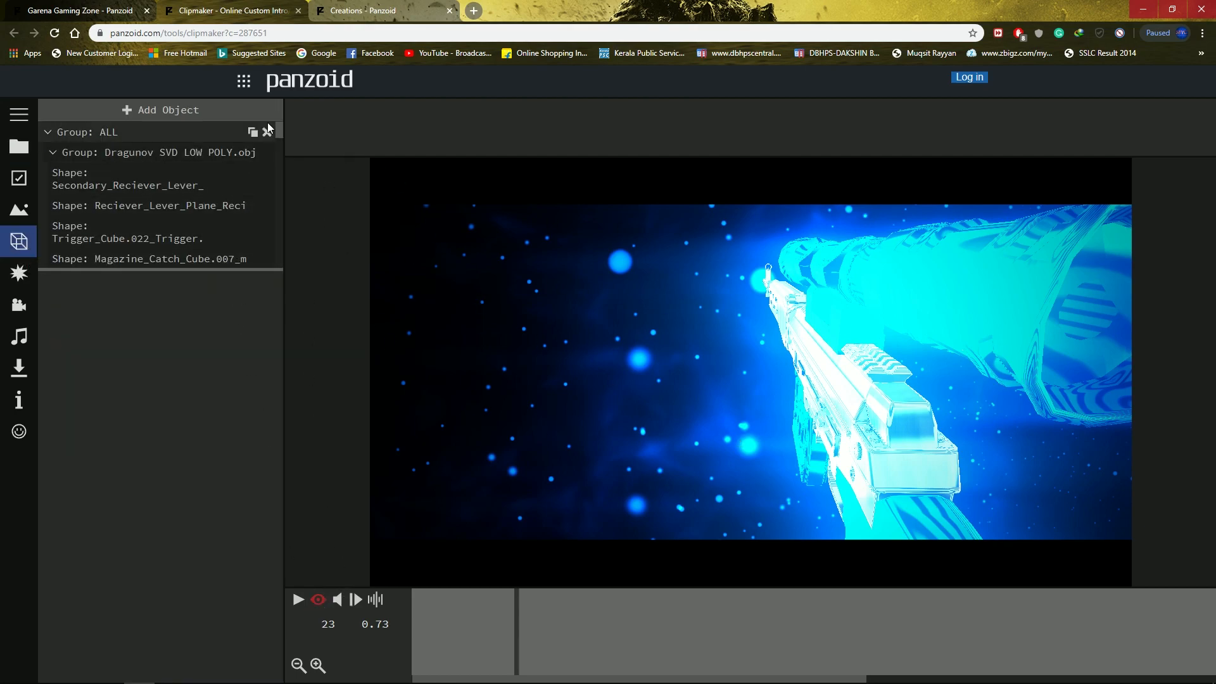
{"action": "left_click_drag", "start_coordinate": [280, 130], "coordinate": [272, 222]}
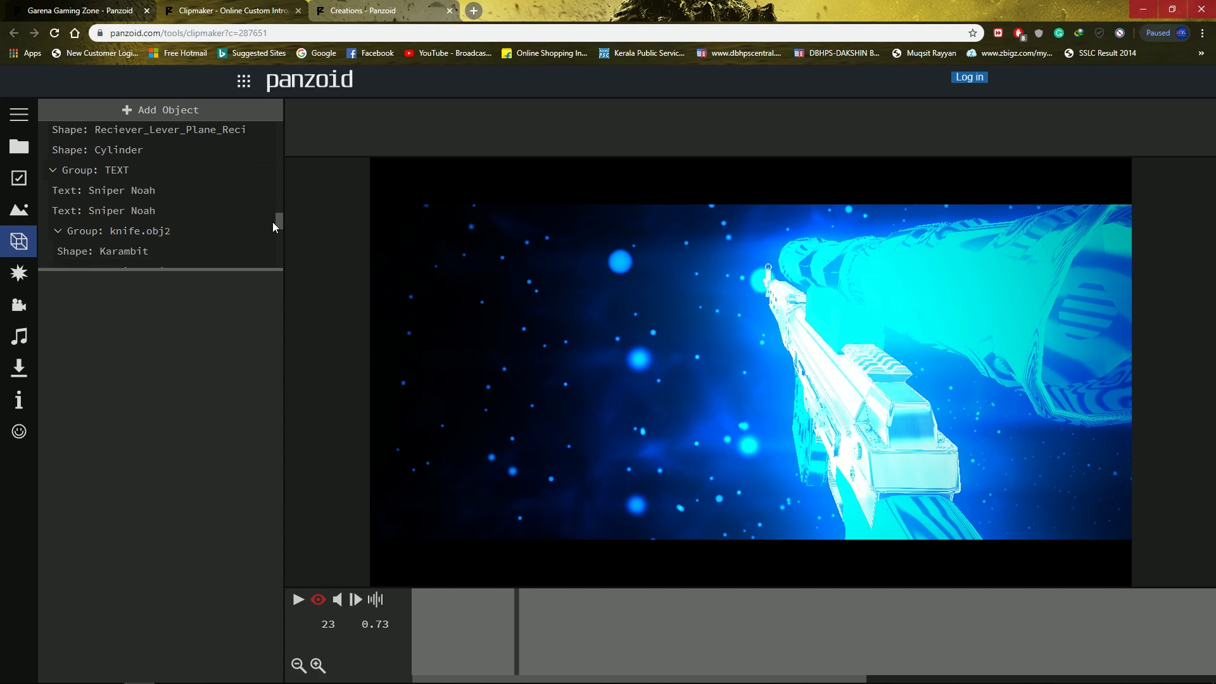
{"action": "left_click", "coordinate": [129, 197]}
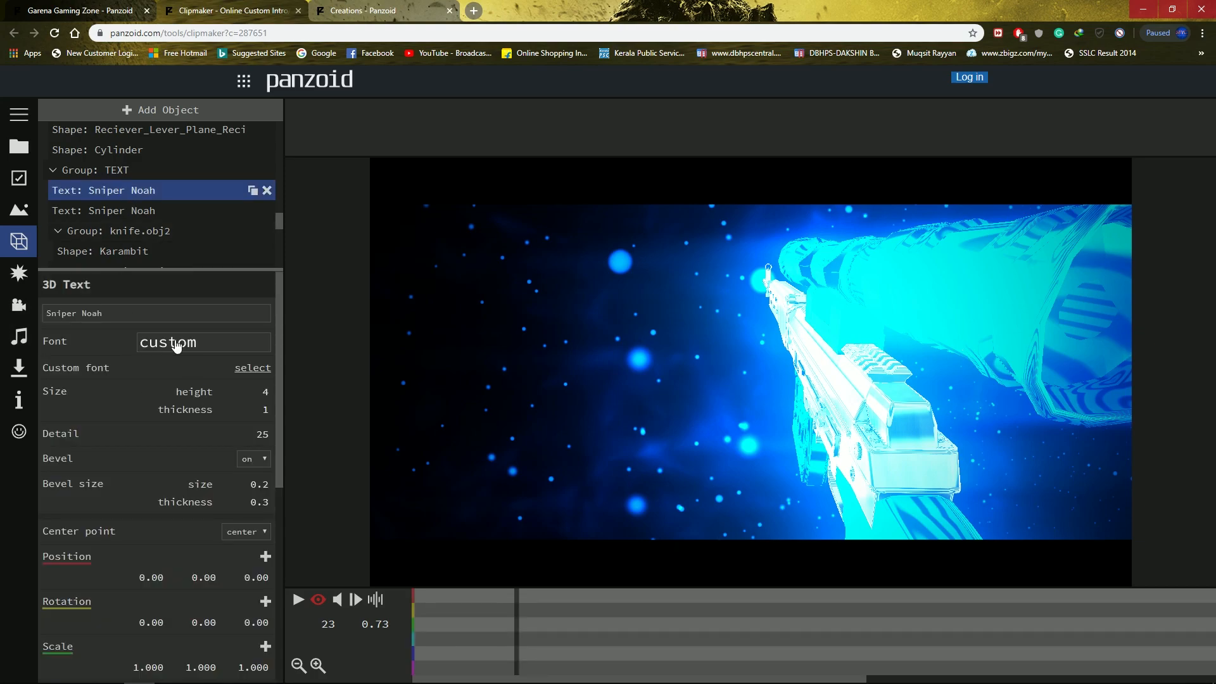
{"action": "key", "text": "ctrl+shift+Left"}
{"action": "key", "text": "ctrl+shift+Left"}
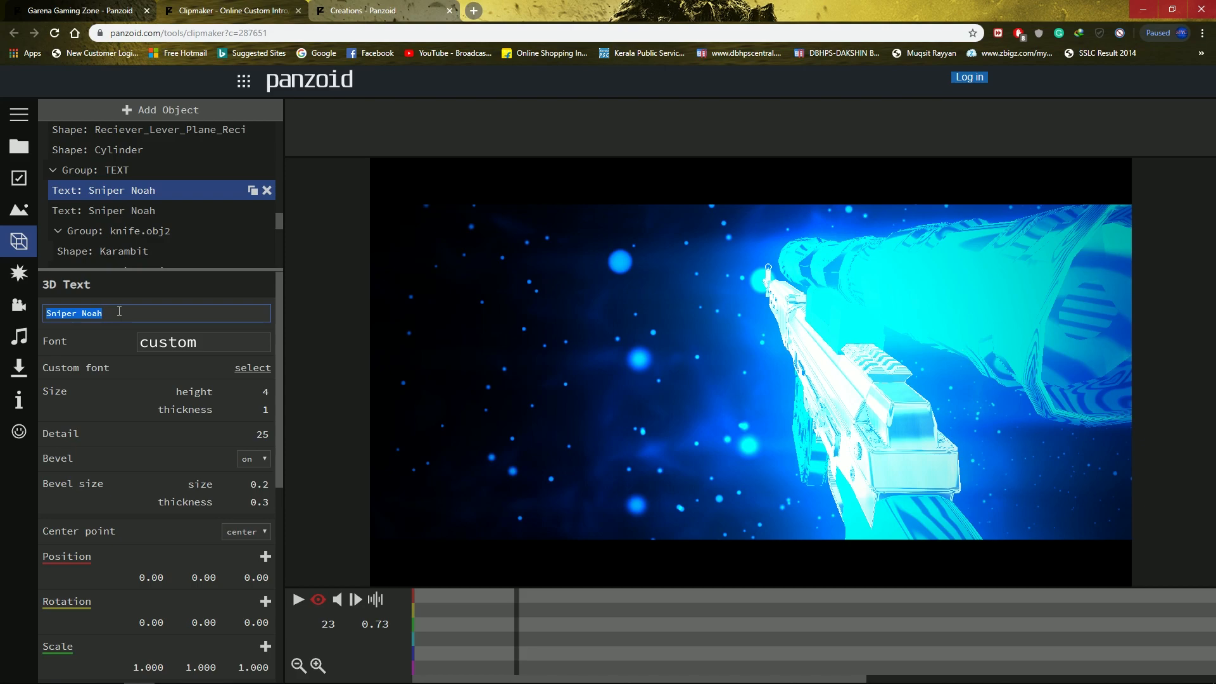
{"action": "type", "text": "MYC"}
{"action": "left_click", "coordinate": [327, 343]}
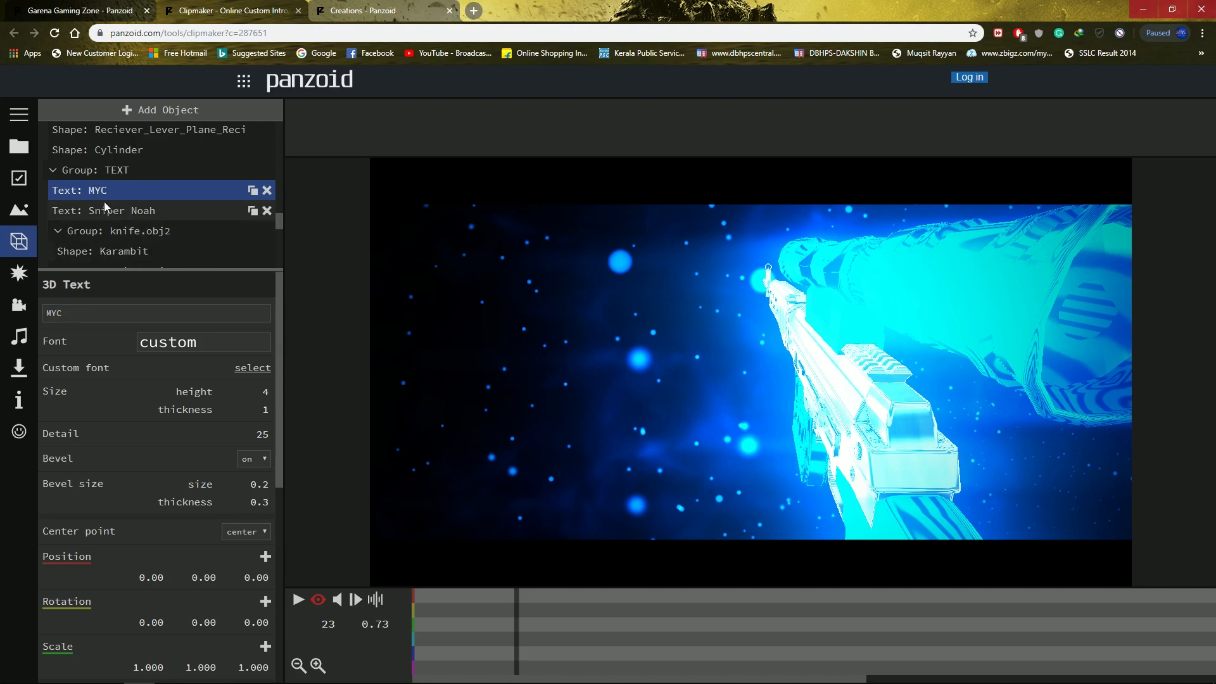
Replace the second 3D text object's wording in the TEXT group with MYC.
{"action": "left_click", "coordinate": [116, 217]}
{"action": "left_click", "coordinate": [118, 315]}
{"action": "key", "text": "ctrl+shift+Left"}
{"action": "key", "text": "ctrl+shift+Left"}
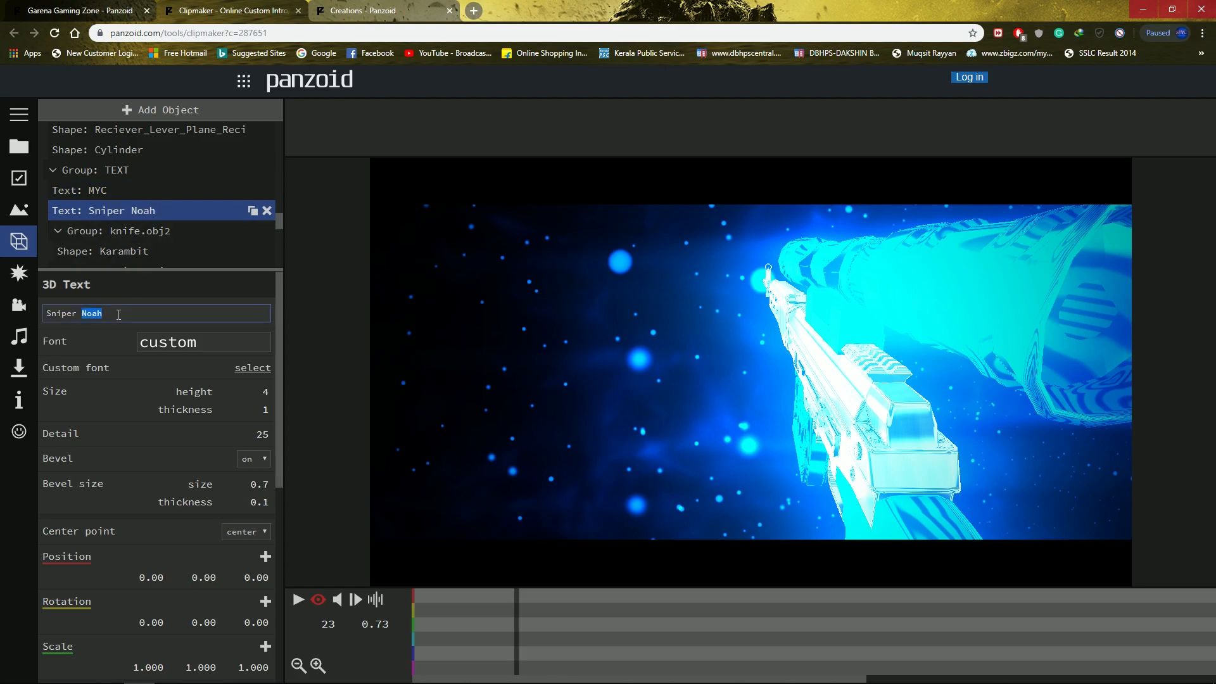
{"action": "type", "text": "MYC"}
{"action": "left_click", "coordinate": [332, 321]}
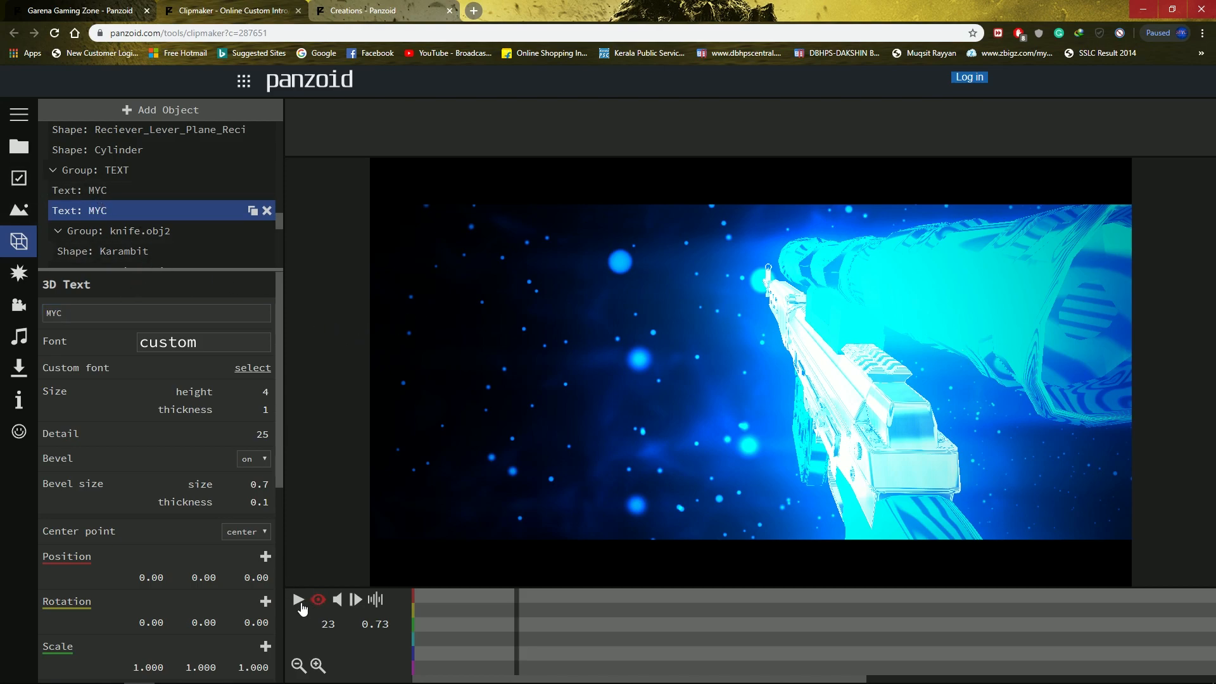
Play the intro from the start of the timeline and pause it at the MYC title in the sniper scope.
{"action": "left_click_drag", "start_coordinate": [516, 626], "coordinate": [441, 630]}
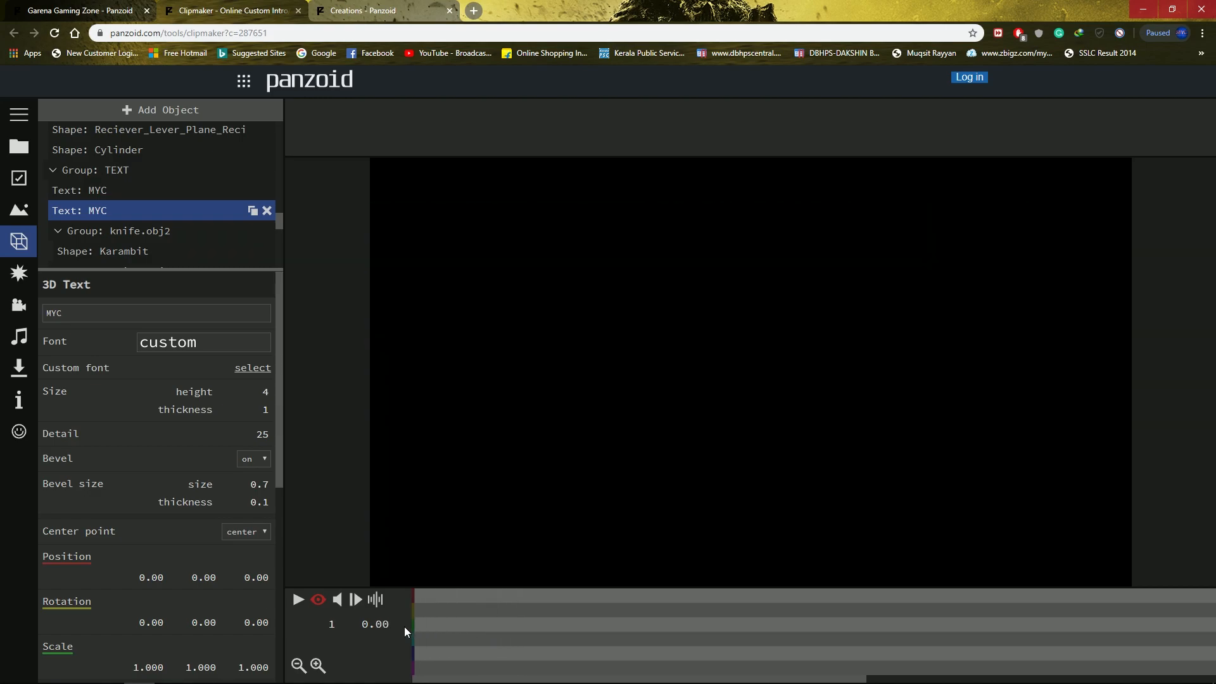
{"action": "left_click", "coordinate": [298, 600]}
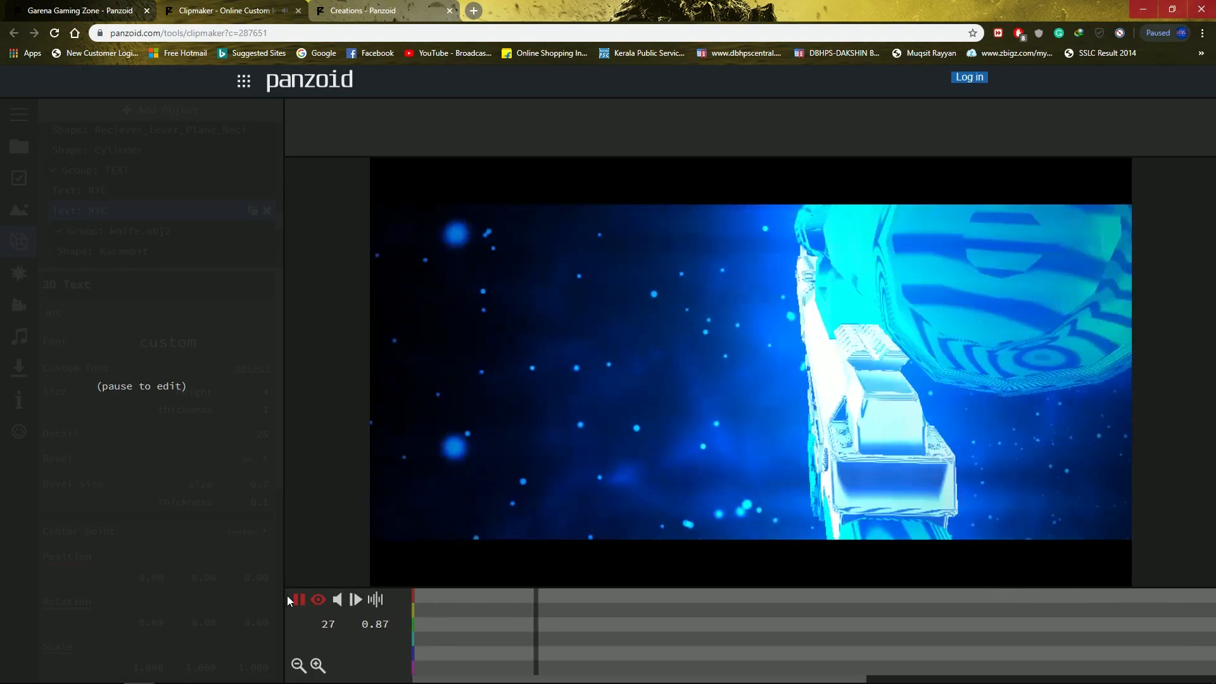
{"action": "left_click", "coordinate": [299, 602]}
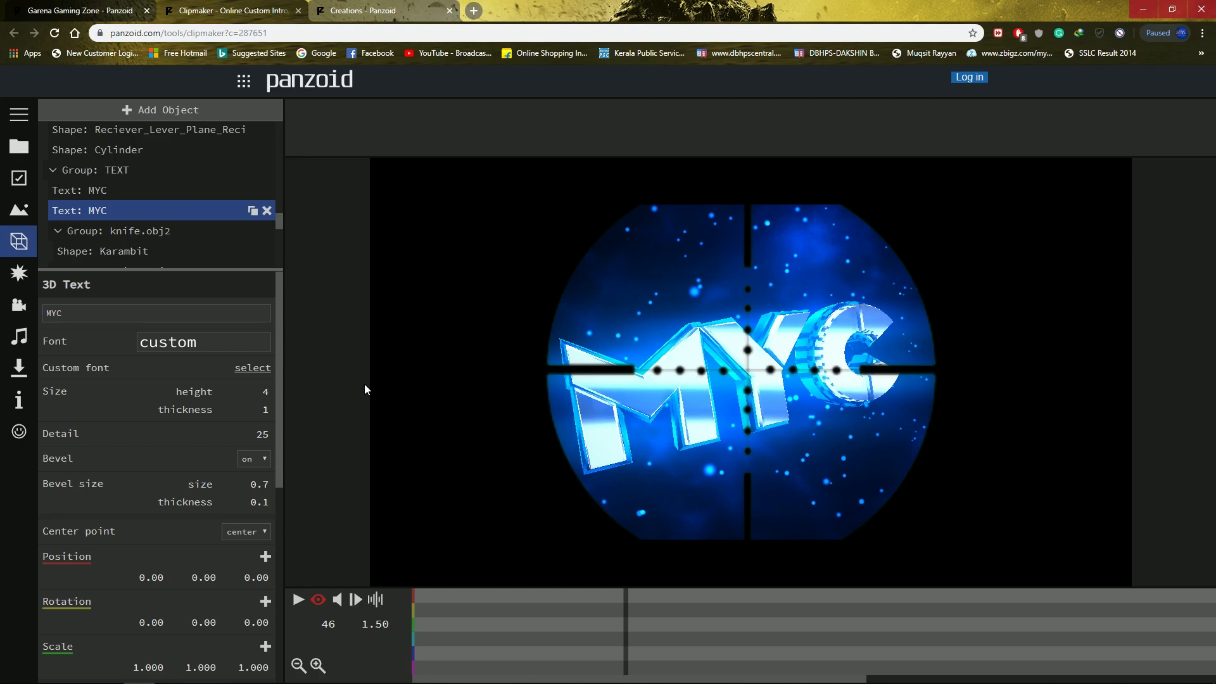
Set the video download's render mode to good quality.
{"action": "left_click", "coordinate": [14, 375]}
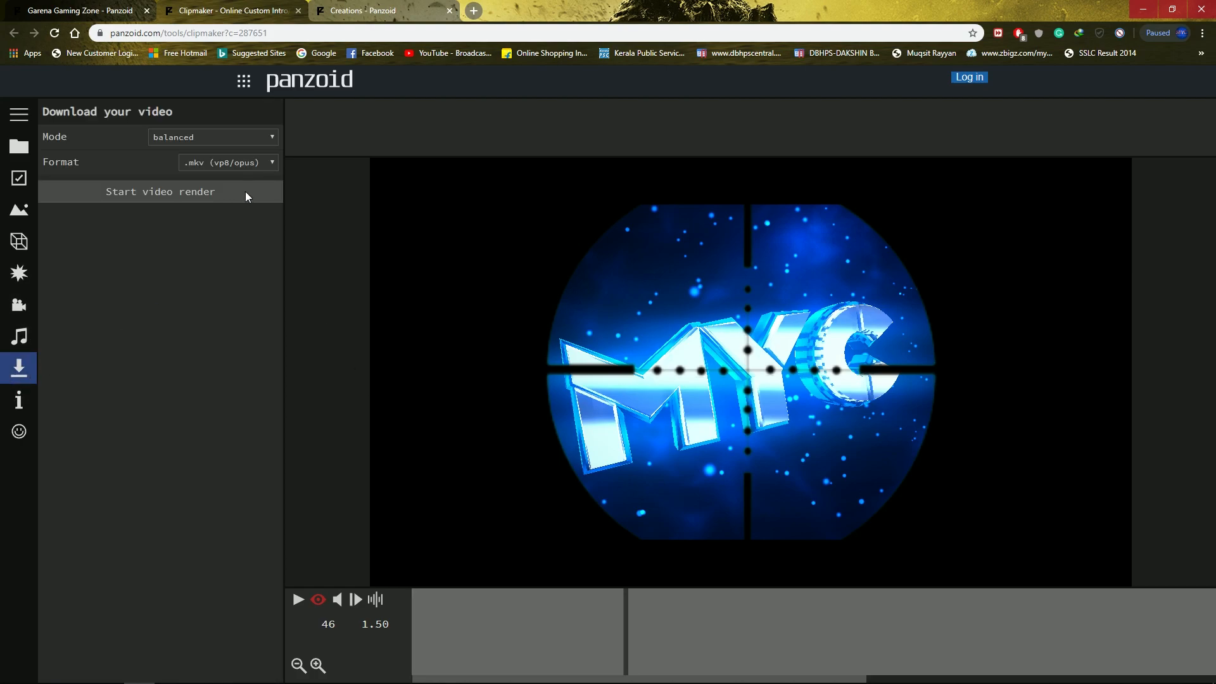
{"action": "left_click", "coordinate": [271, 138]}
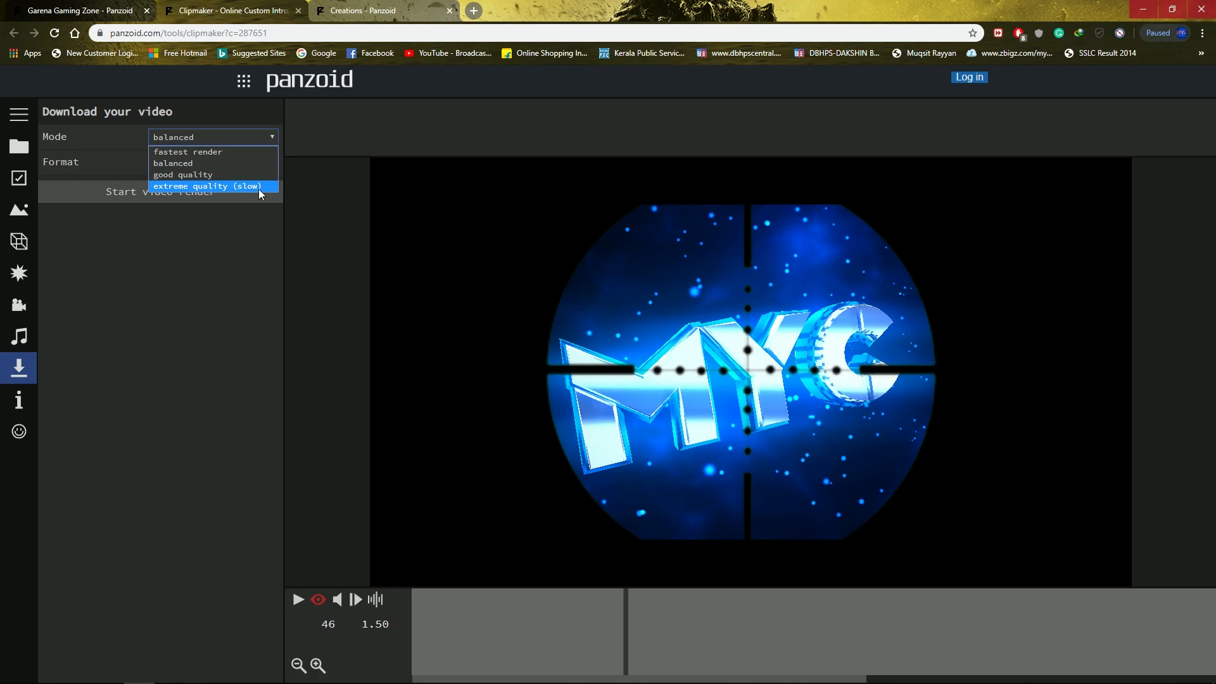
{"action": "left_click", "coordinate": [259, 186]}
{"action": "left_click", "coordinate": [273, 136]}
{"action": "left_click", "coordinate": [234, 171]}
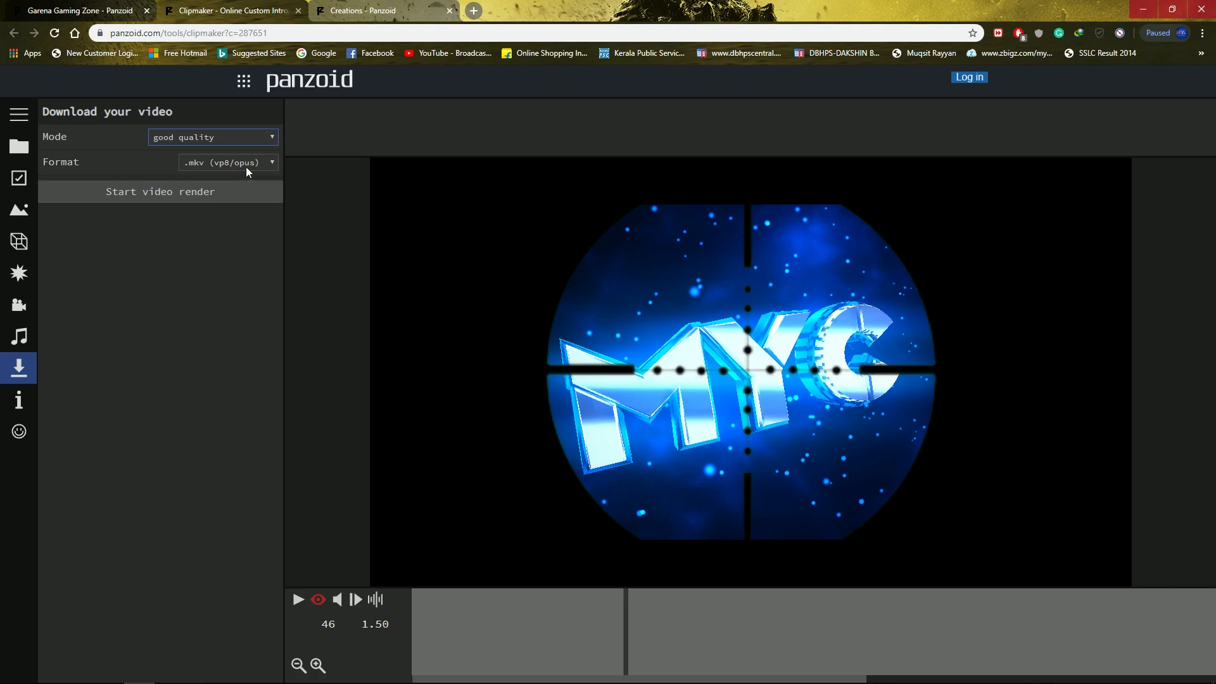
Set the output format to .webm (vp8/opus) and start rendering the video.
{"action": "left_click", "coordinate": [246, 166]}
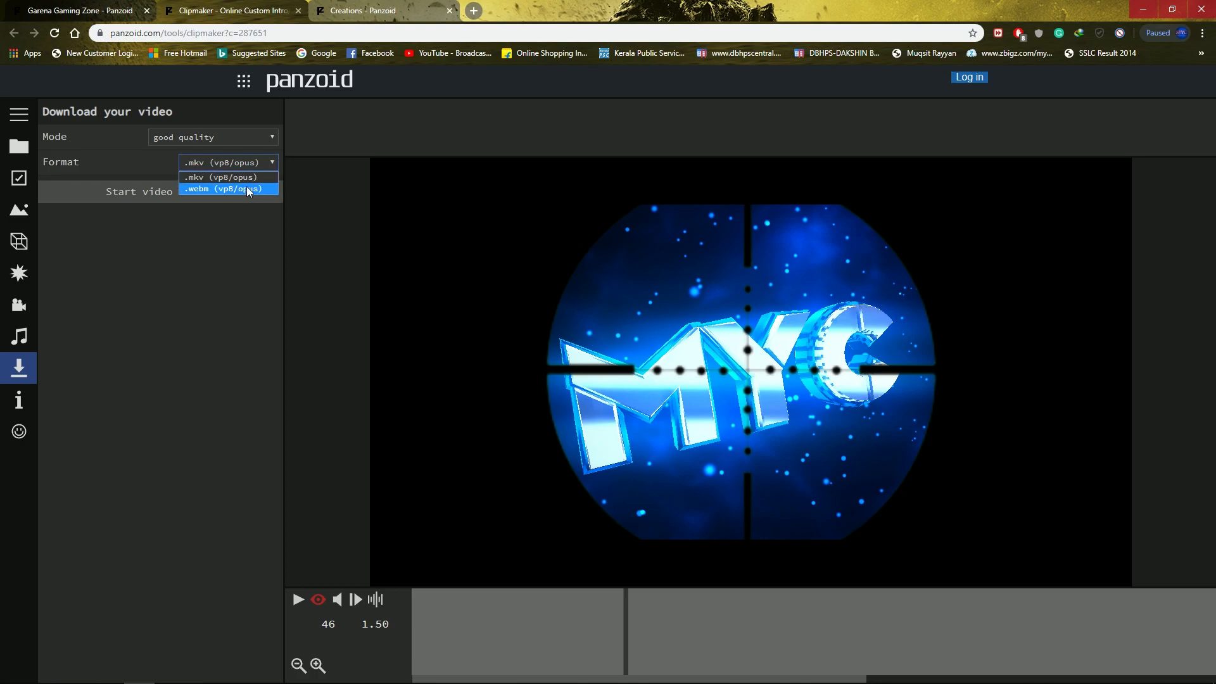
{"action": "left_click", "coordinate": [246, 188]}
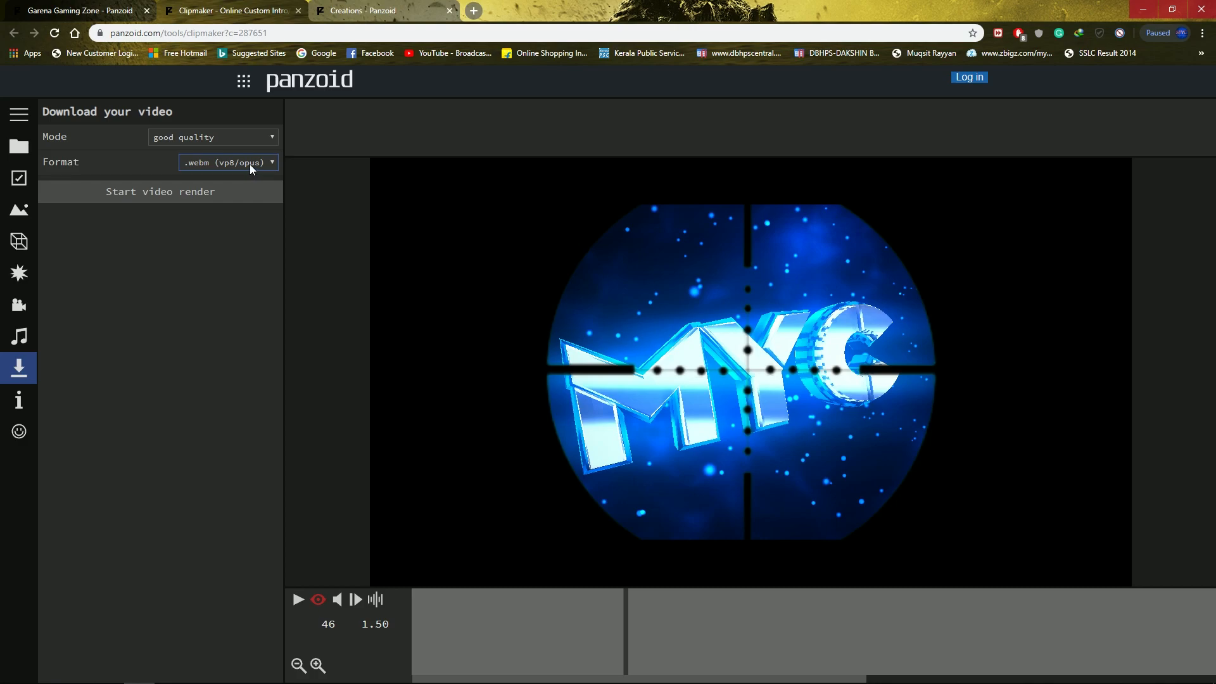
{"action": "left_click", "coordinate": [152, 194]}
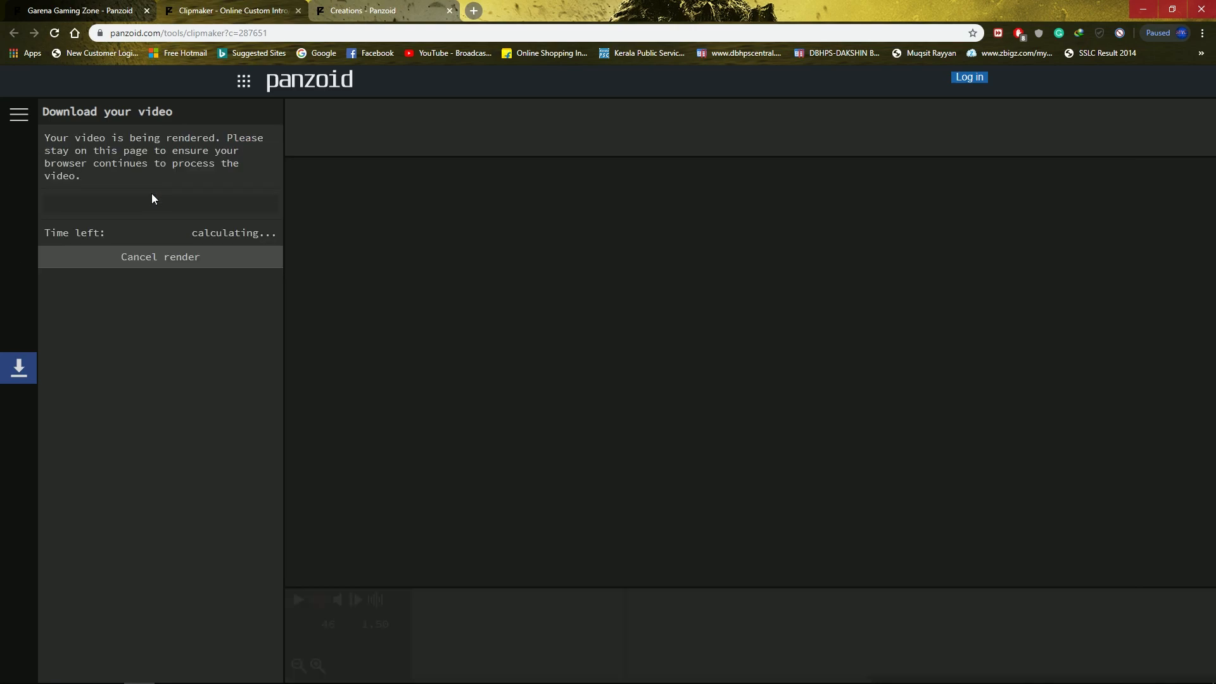